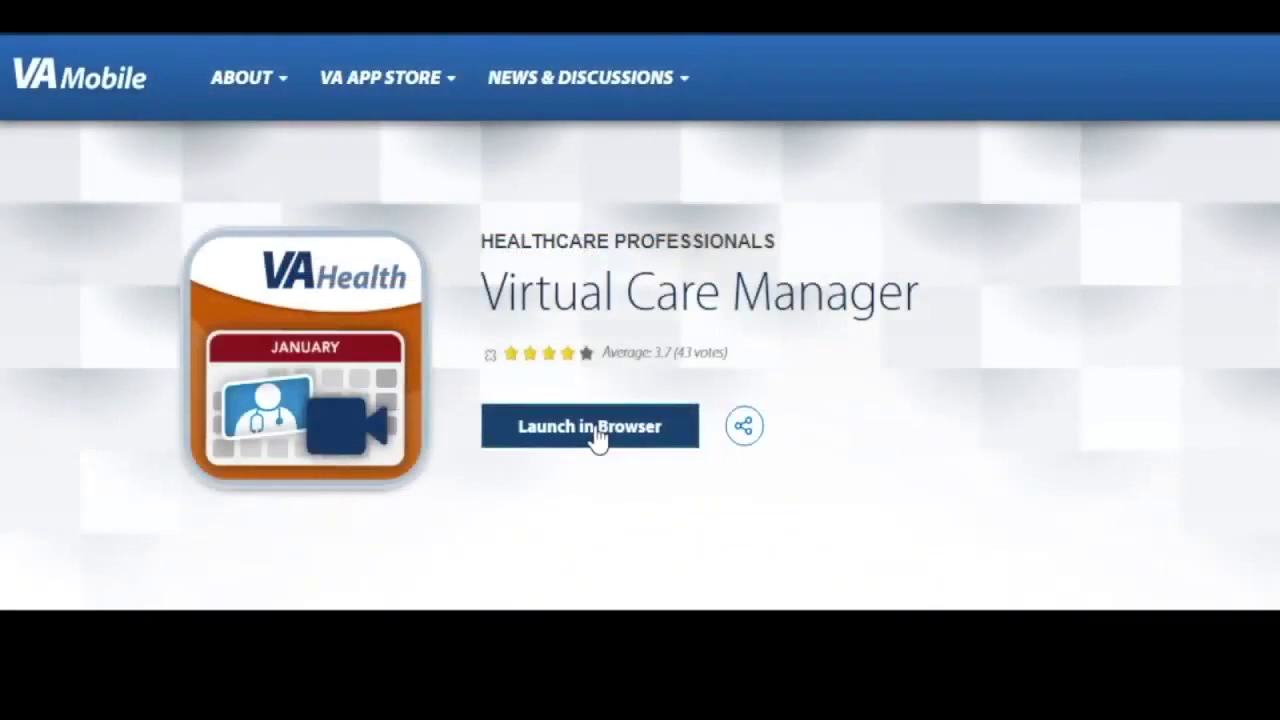
- Launch Virtual Care Manager in the browser from its VA Mobile App Store page
{"action": "left_click", "coordinate": [597, 437]}
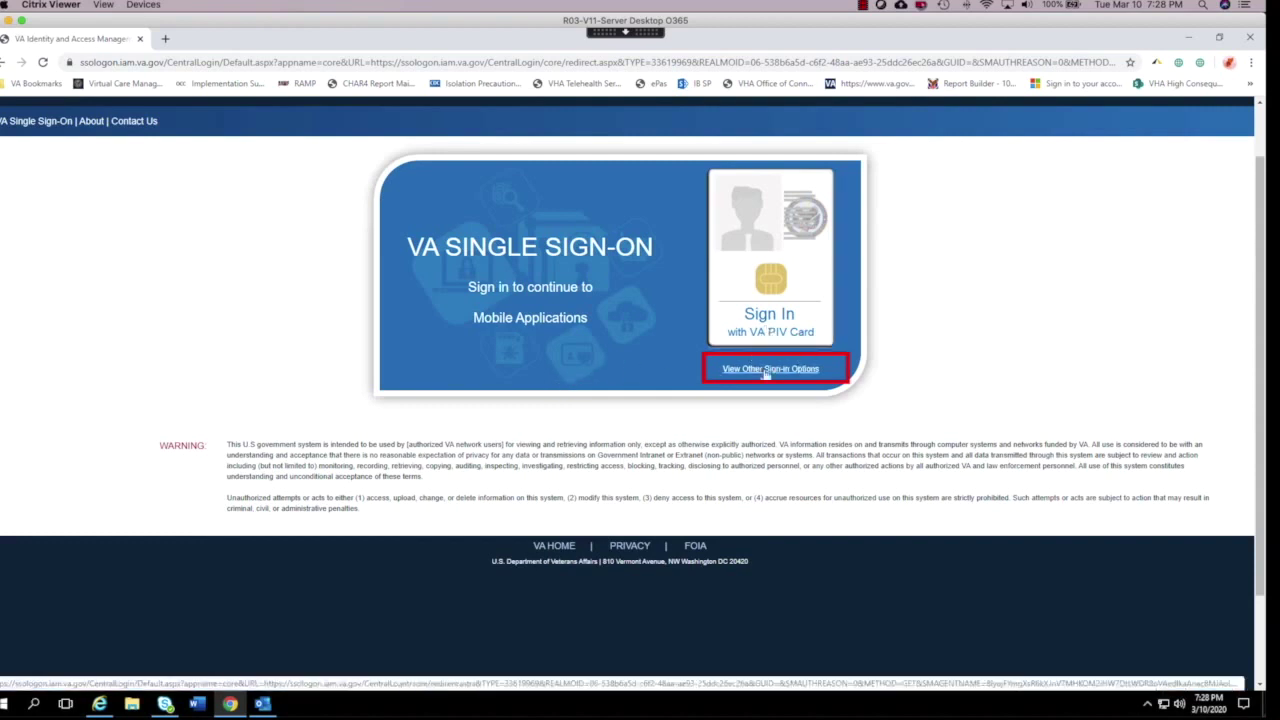
- Sign in through VA Single Sign-On with a VA Network ID user ID and password
{"action": "left_click", "coordinate": [766, 370]}
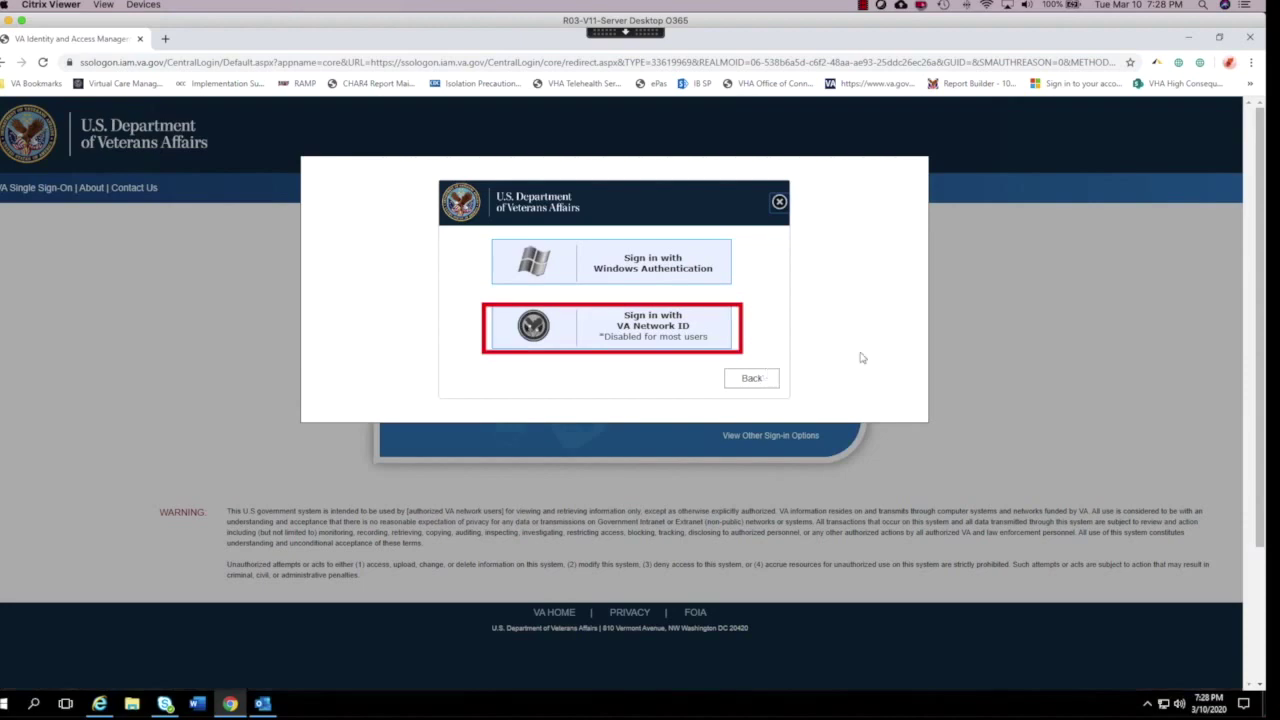
{"action": "left_click", "coordinate": [634, 343]}
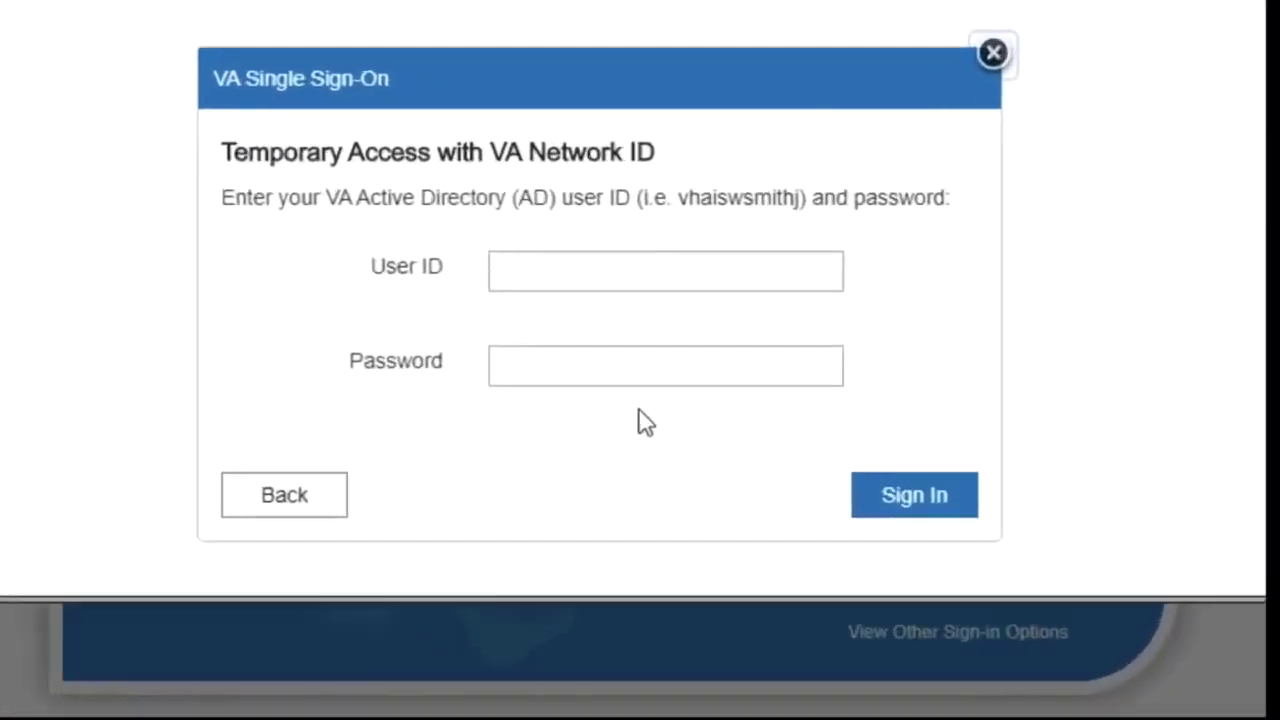
{"action": "left_click", "coordinate": [607, 278]}
{"action": "type", "text": "vhauser"}
{"action": "key", "text": "Tab"}
{"action": "type", "text": "*******"}
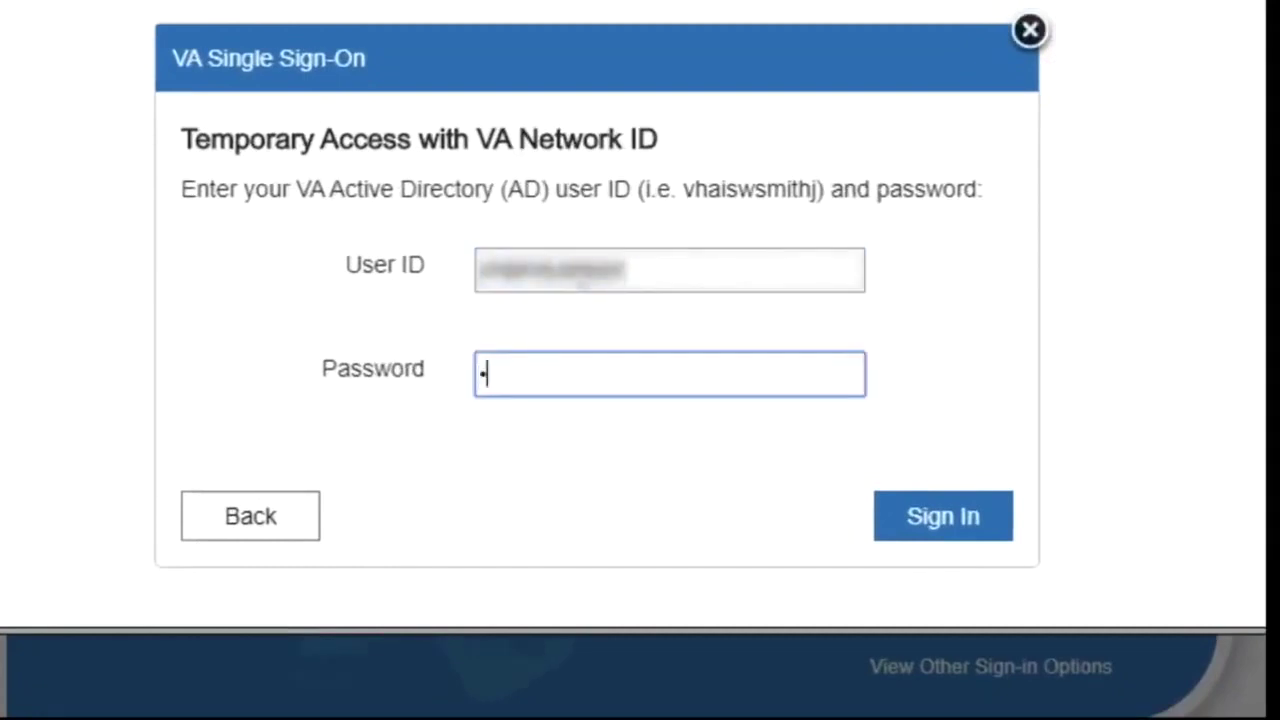
{"action": "type", "text": "*******"}
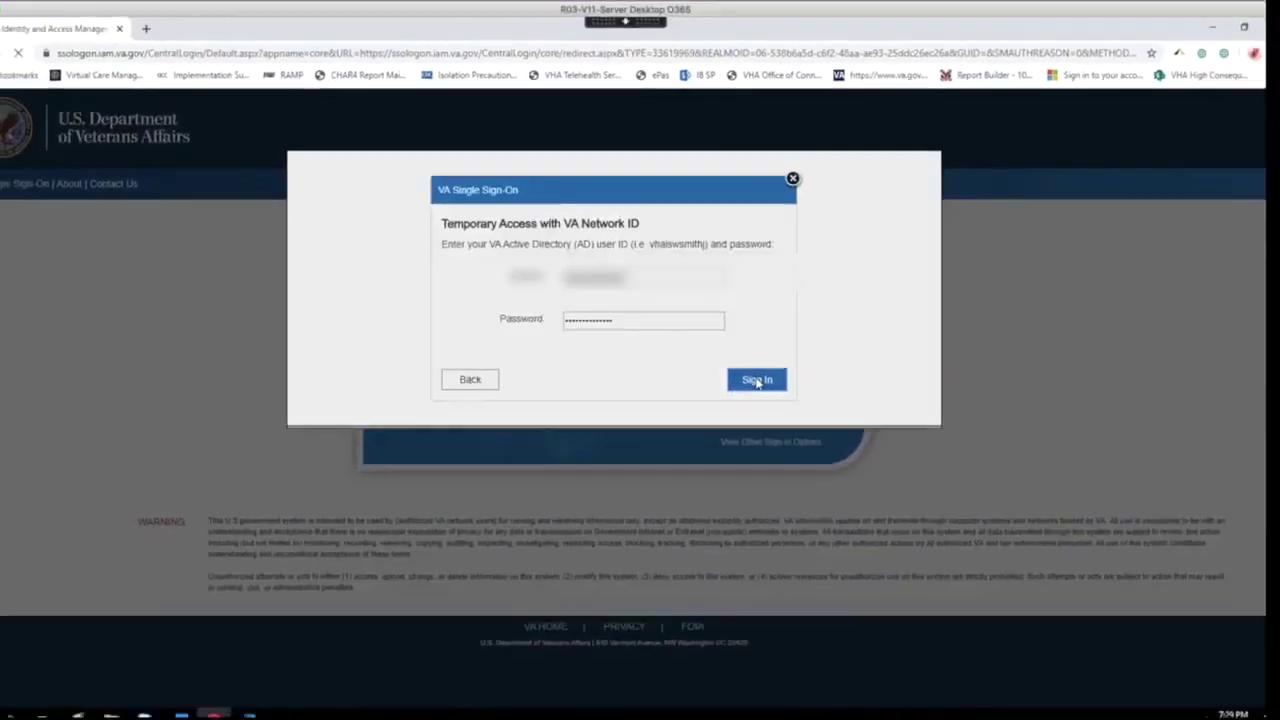
{"action": "left_click", "coordinate": [910, 495]}
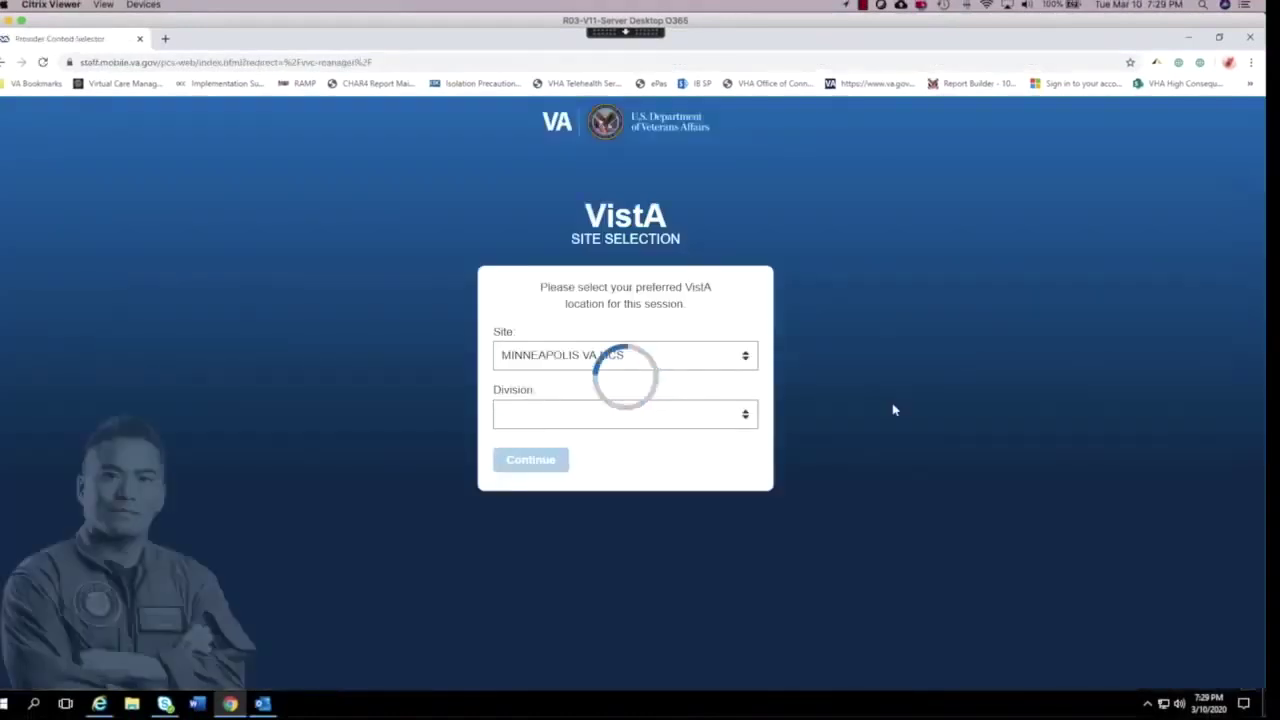
- Keep MINNEAPOLIS VA HCS as the VistA site and continue into Virtual Care Manager
{"action": "left_click", "coordinate": [748, 358]}
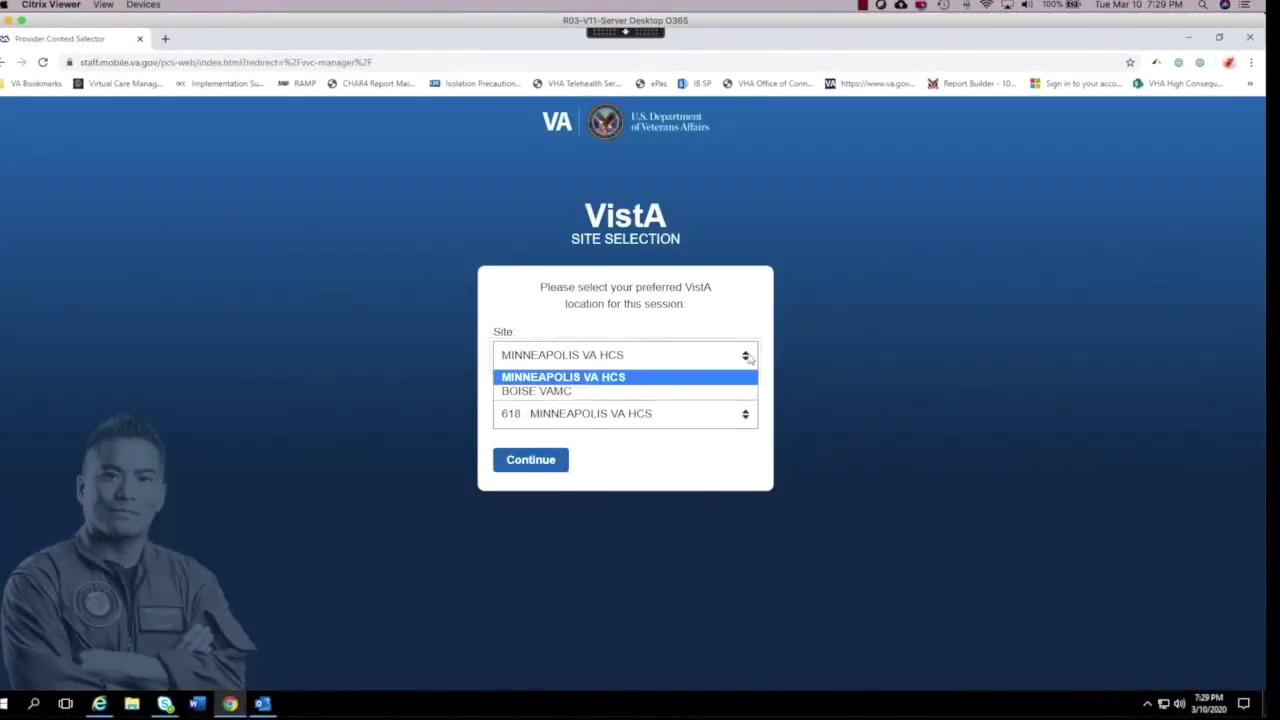
{"action": "left_click", "coordinate": [748, 358]}
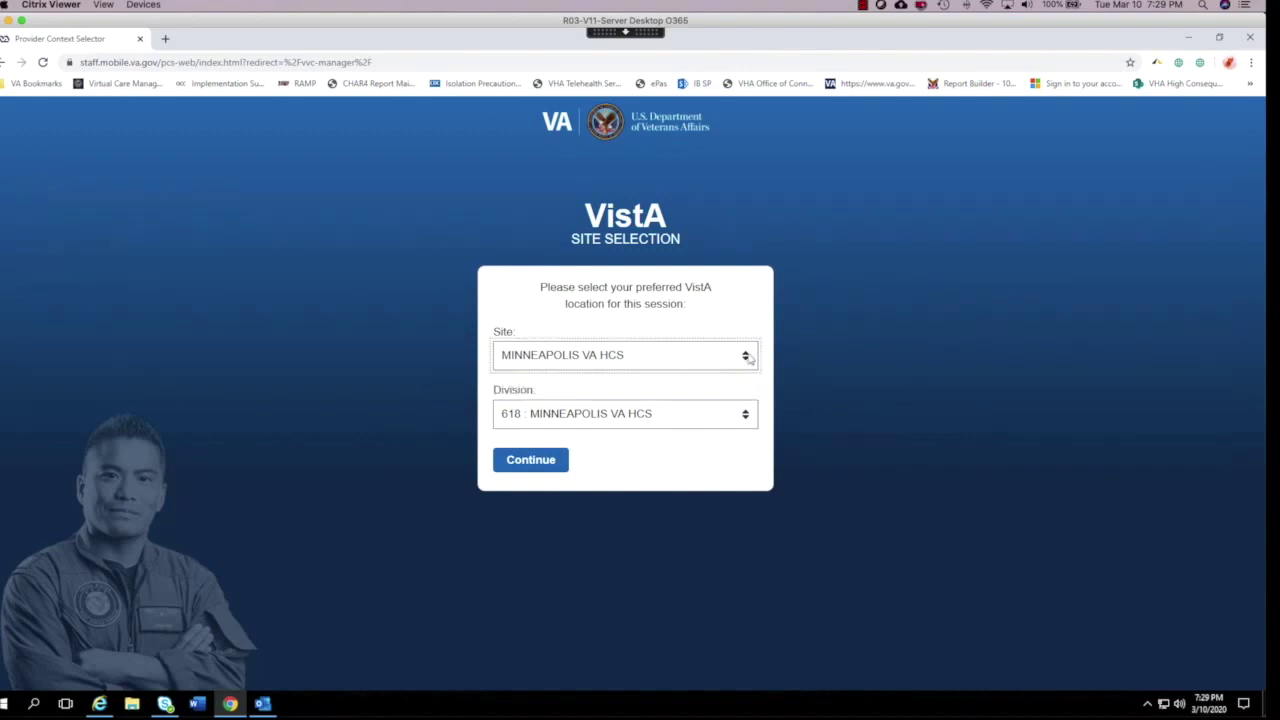
{"action": "left_click", "coordinate": [532, 462]}
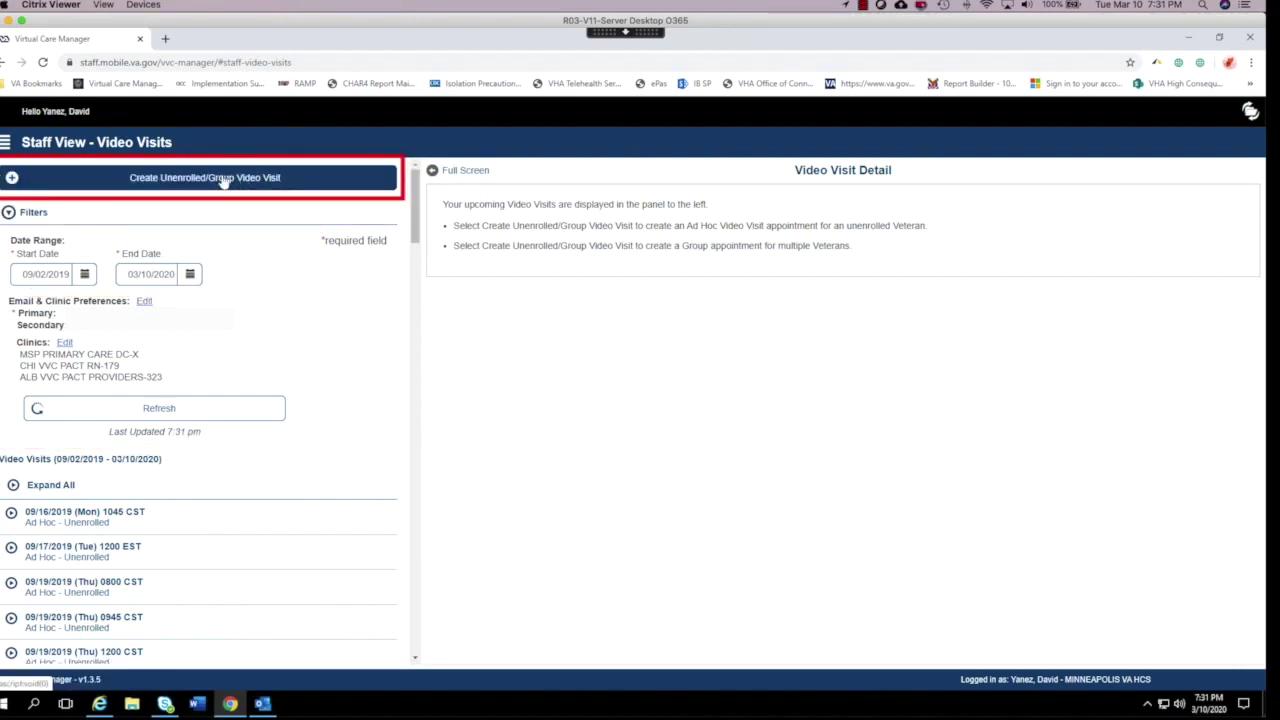
- Open the Create Unenrolled/Group Video Visit form for a new visit
{"action": "left_click", "coordinate": [224, 179]}
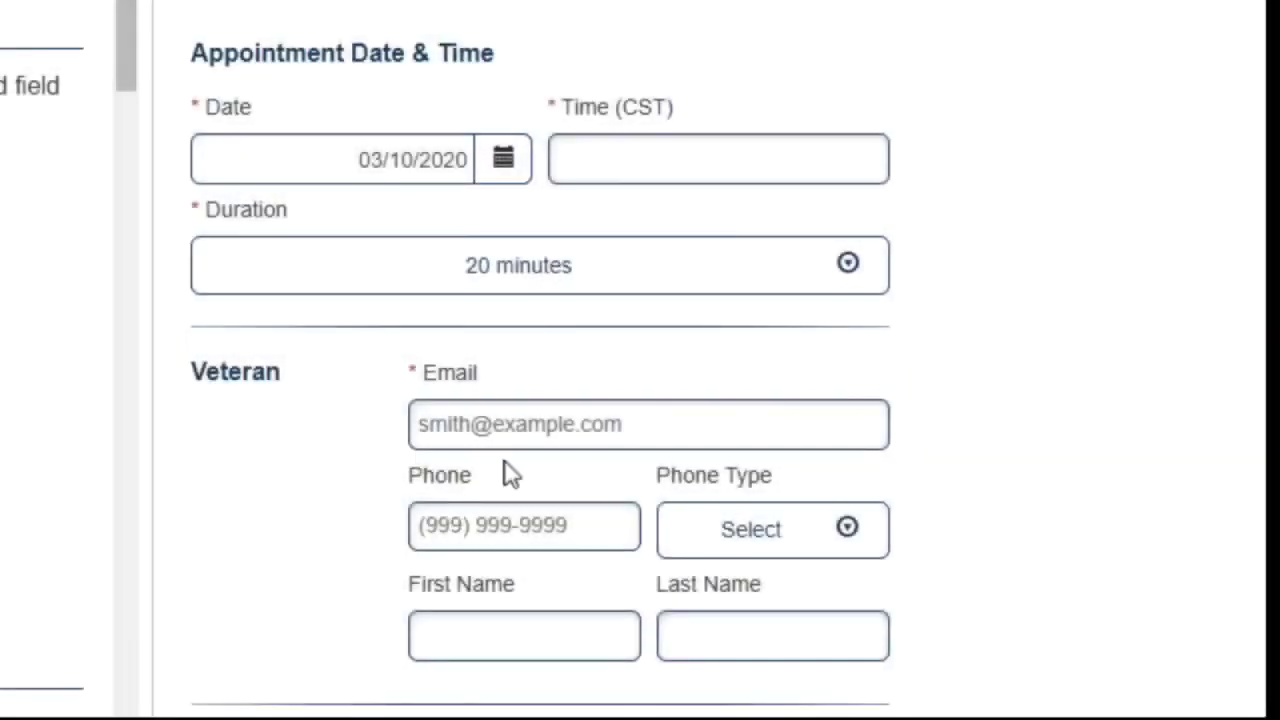
- Set the appointment time to 19:45 and the visit duration to 30 minutes
{"action": "left_click", "coordinate": [741, 162]}
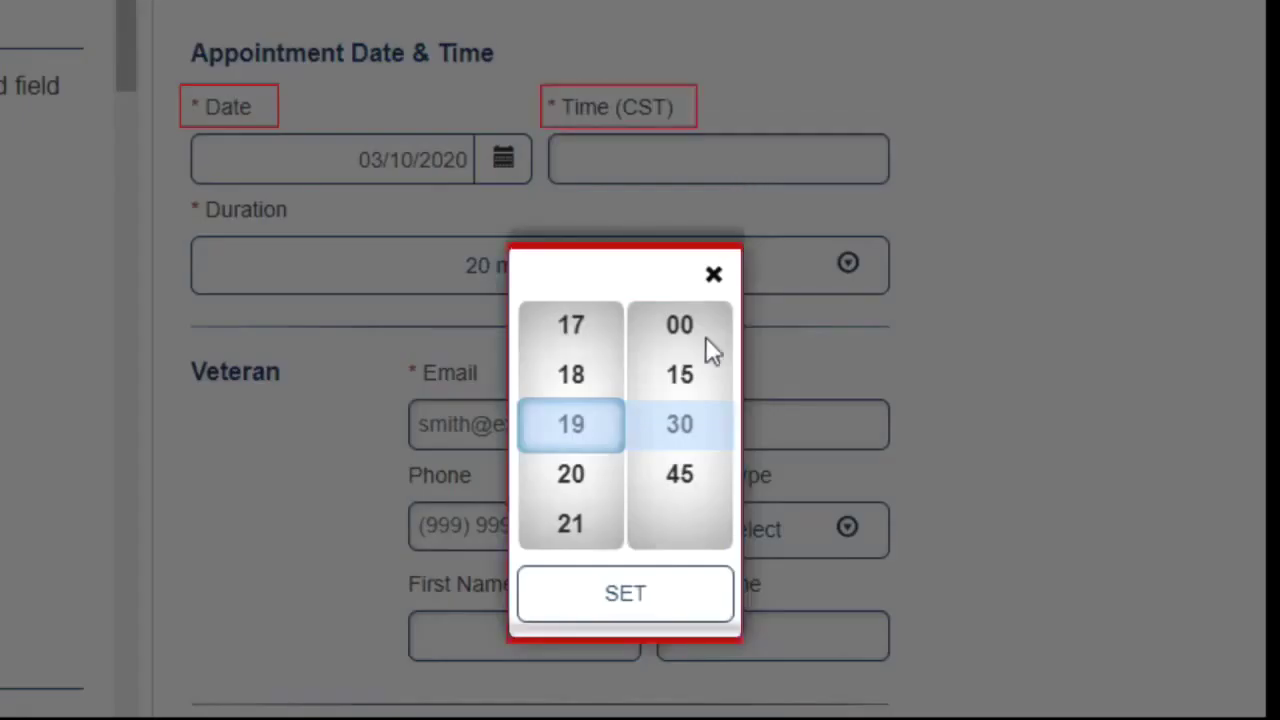
{"action": "left_click", "coordinate": [683, 488]}
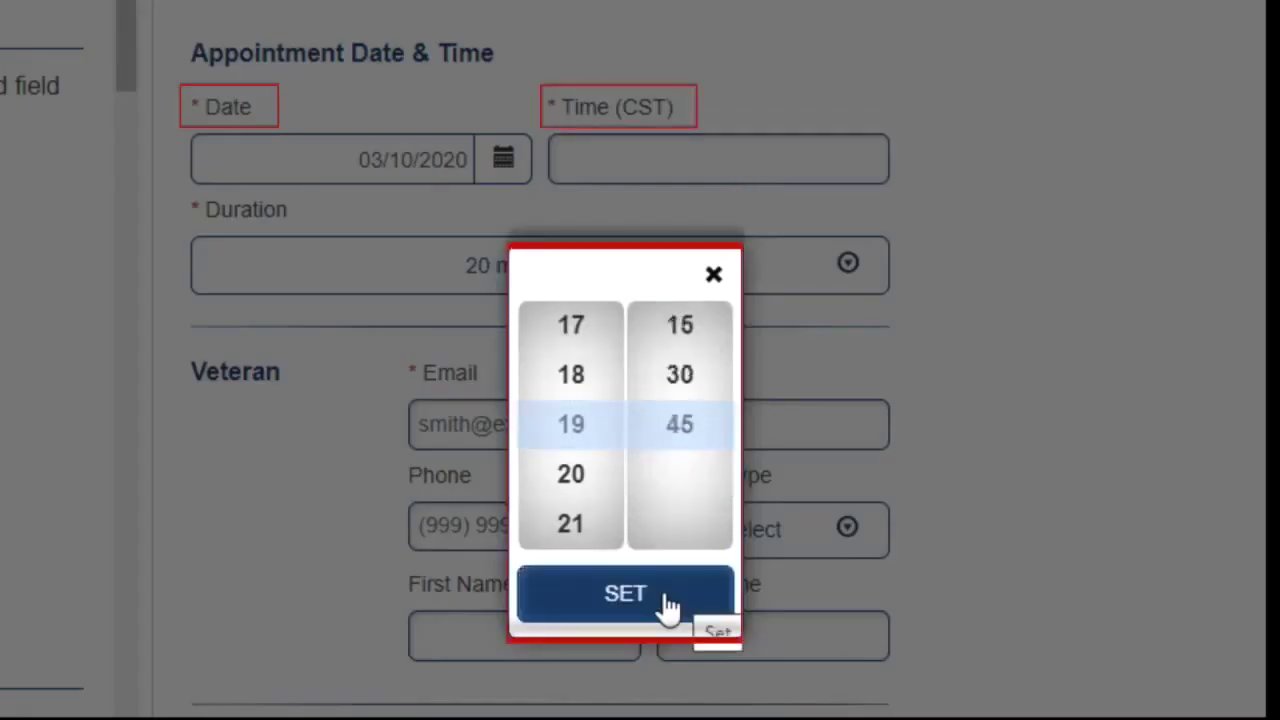
{"action": "left_click", "coordinate": [666, 600]}
{"action": "left_click", "coordinate": [851, 290]}
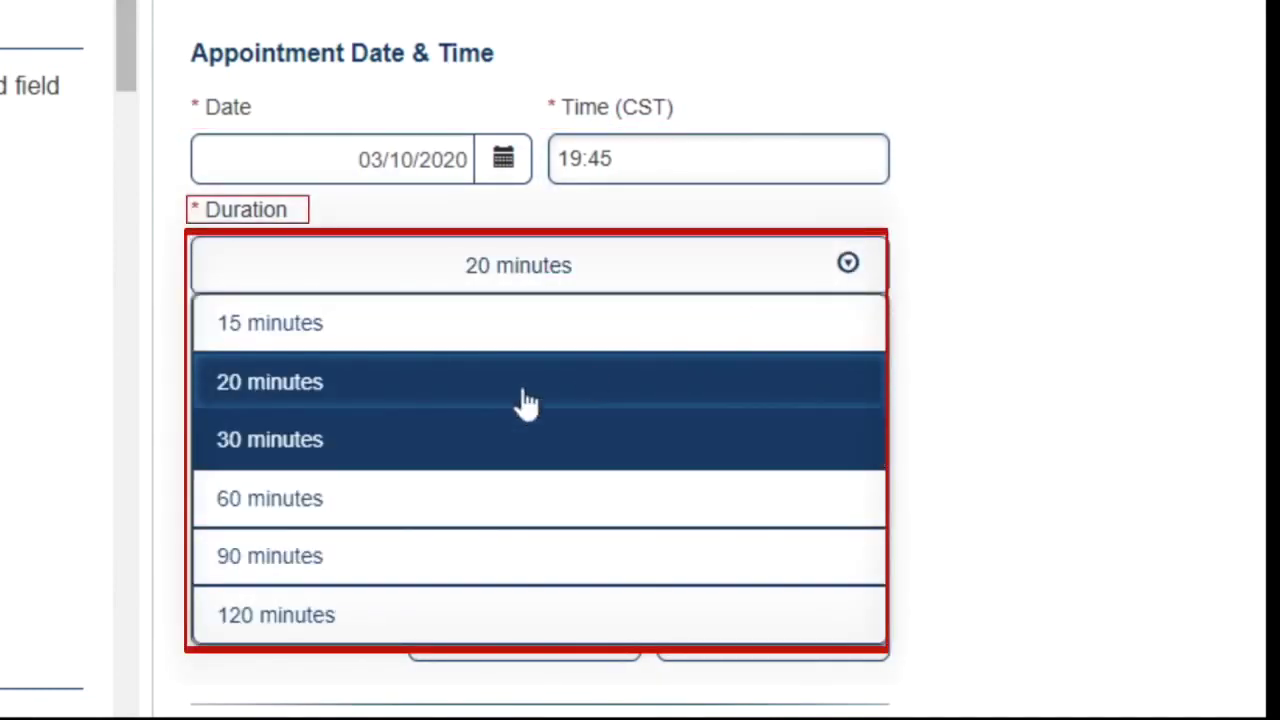
{"action": "left_click", "coordinate": [326, 462]}
- Enter the veteran's e-mail address and first and last name
{"action": "left_click", "coordinate": [420, 425]}
{"action": "type", "text": "veteran.user@email.com"}
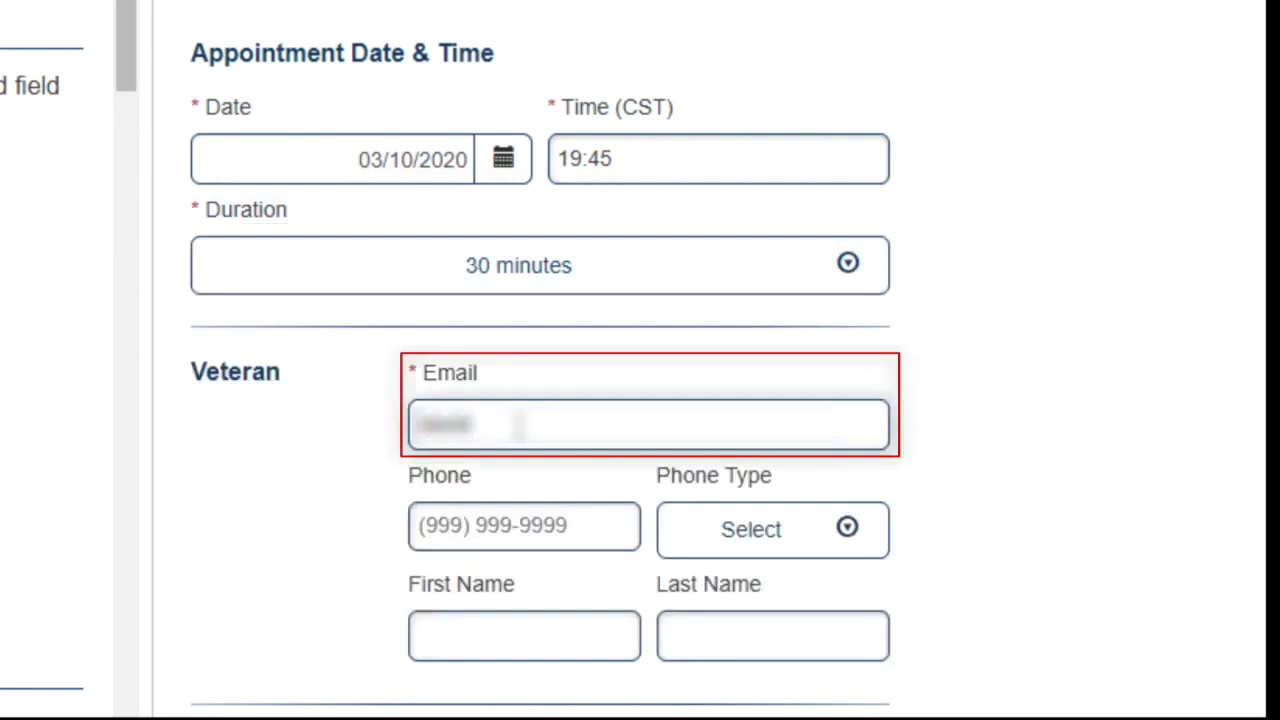
{"action": "scroll", "coordinate": [926, 531], "scroll_direction": "down", "scroll_amount": 2}
{"action": "left_click", "coordinate": [477, 474]}
{"action": "type", "text": "Test"}
{"action": "key", "text": "Tab"}
{"action": "type", "text": "Veteran"}
{"action": "scroll", "coordinate": [477, 474], "scroll_direction": "down", "scroll_amount": 2}
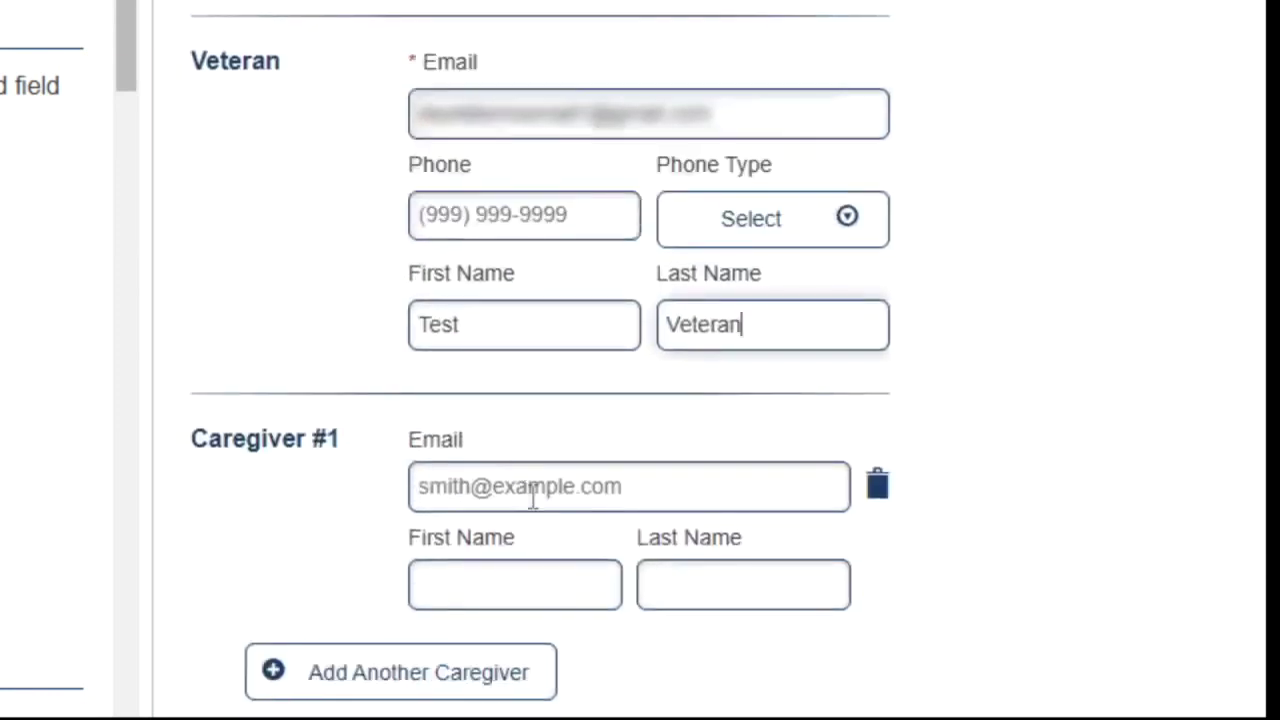
- Fill in the caregiver and VA staff e-mail fields and create the ad hoc visit
{"action": "left_click", "coordinate": [534, 488]}
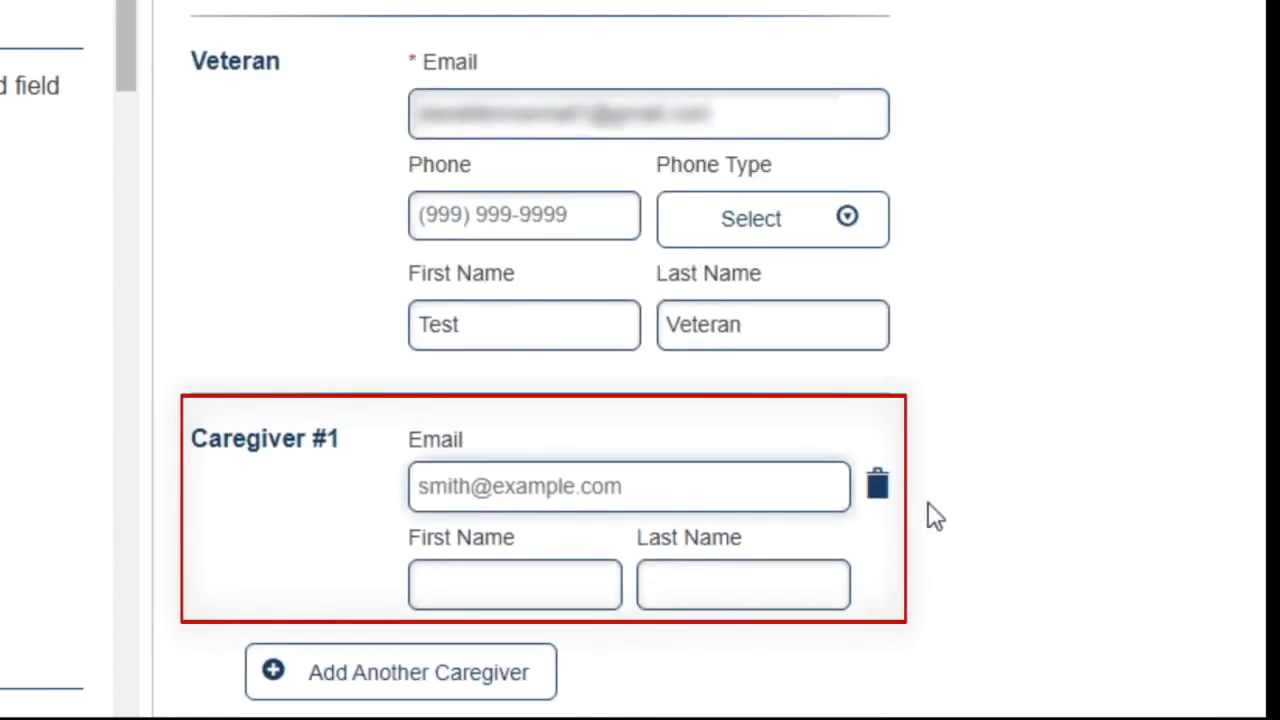
{"action": "scroll", "coordinate": [929, 517], "scroll_direction": "down", "scroll_amount": 3}
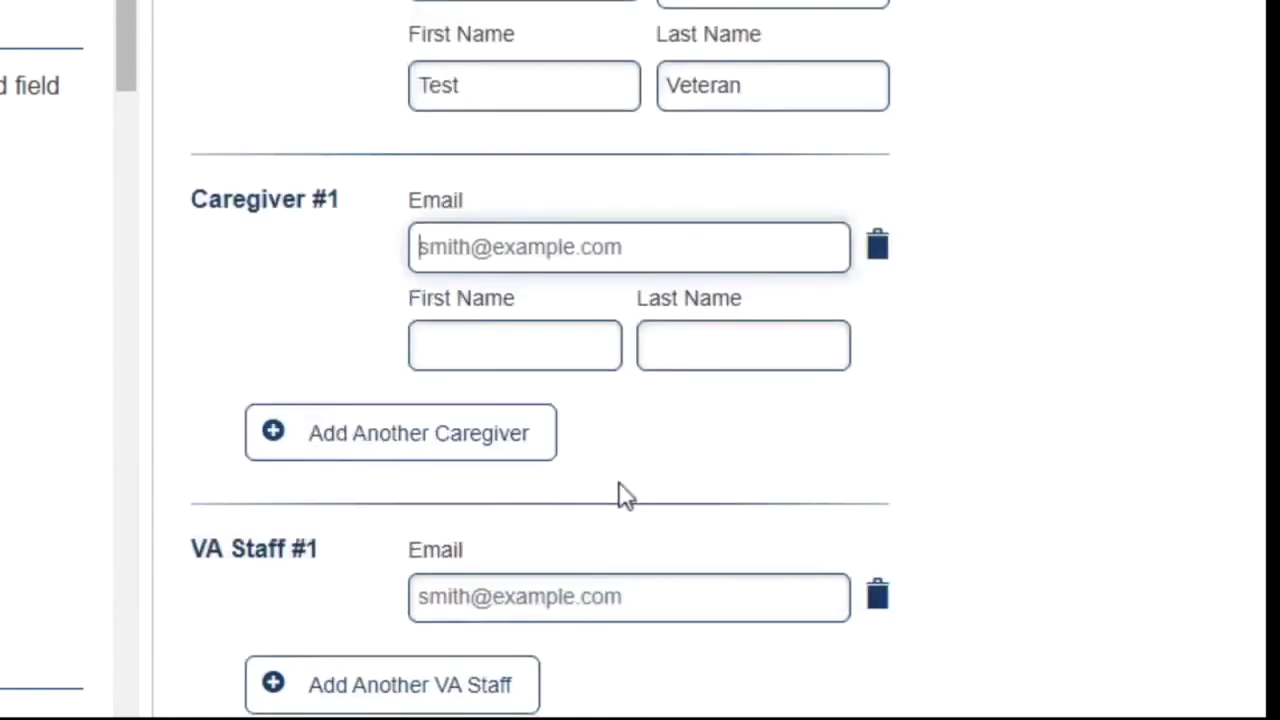
{"action": "left_click", "coordinate": [505, 288]}
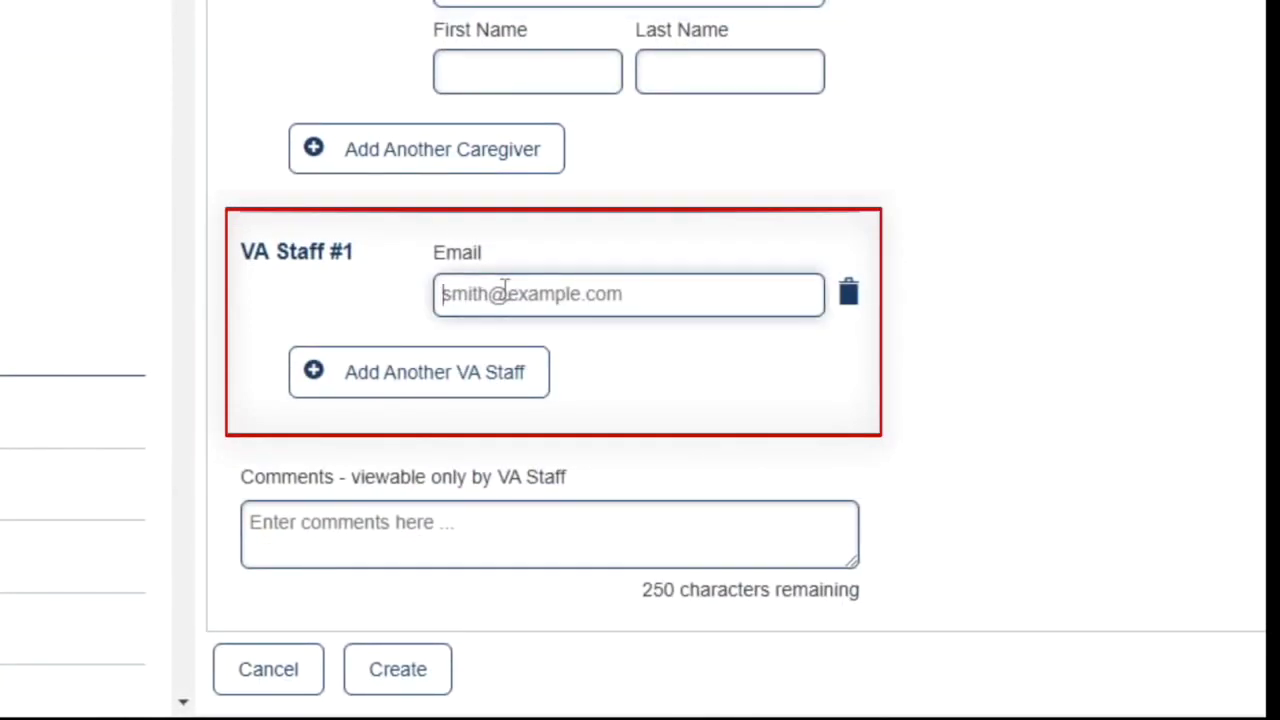
{"action": "left_click", "coordinate": [400, 670]}
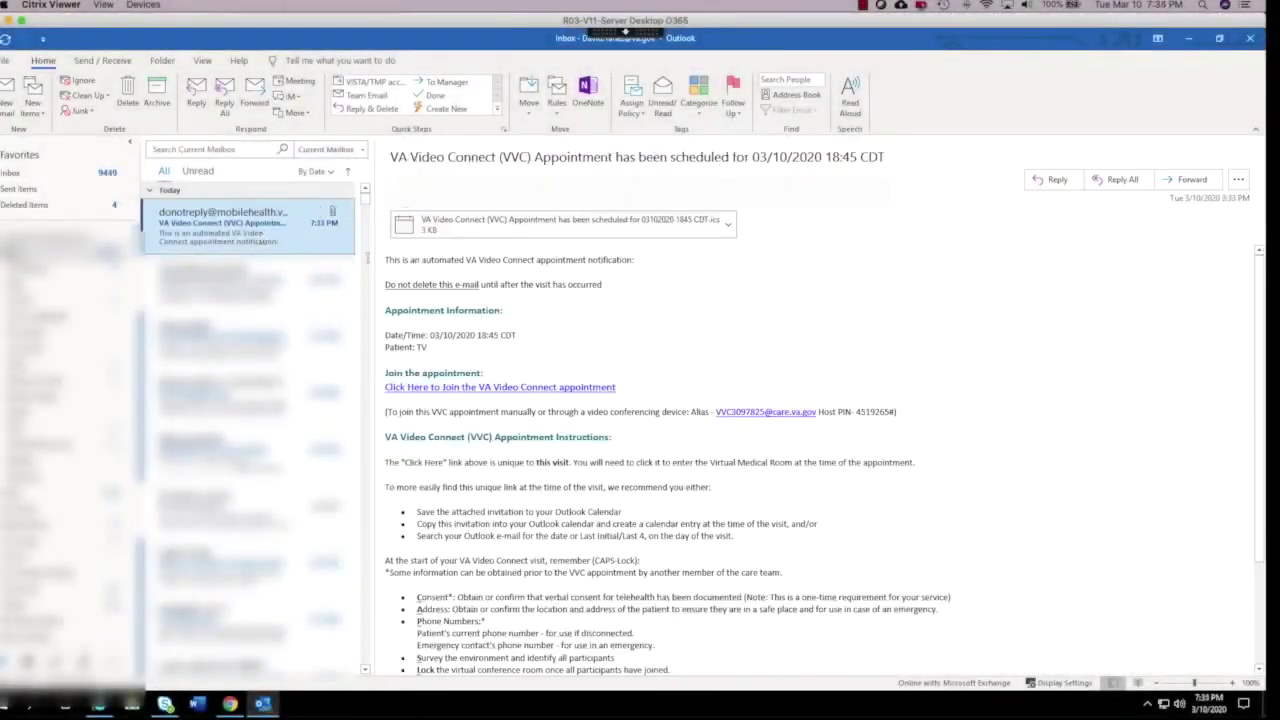
{"action": "left_click_drag", "start_coordinate": [712, 411], "coordinate": [890, 411]}
{"action": "left_click", "coordinate": [787, 435]}
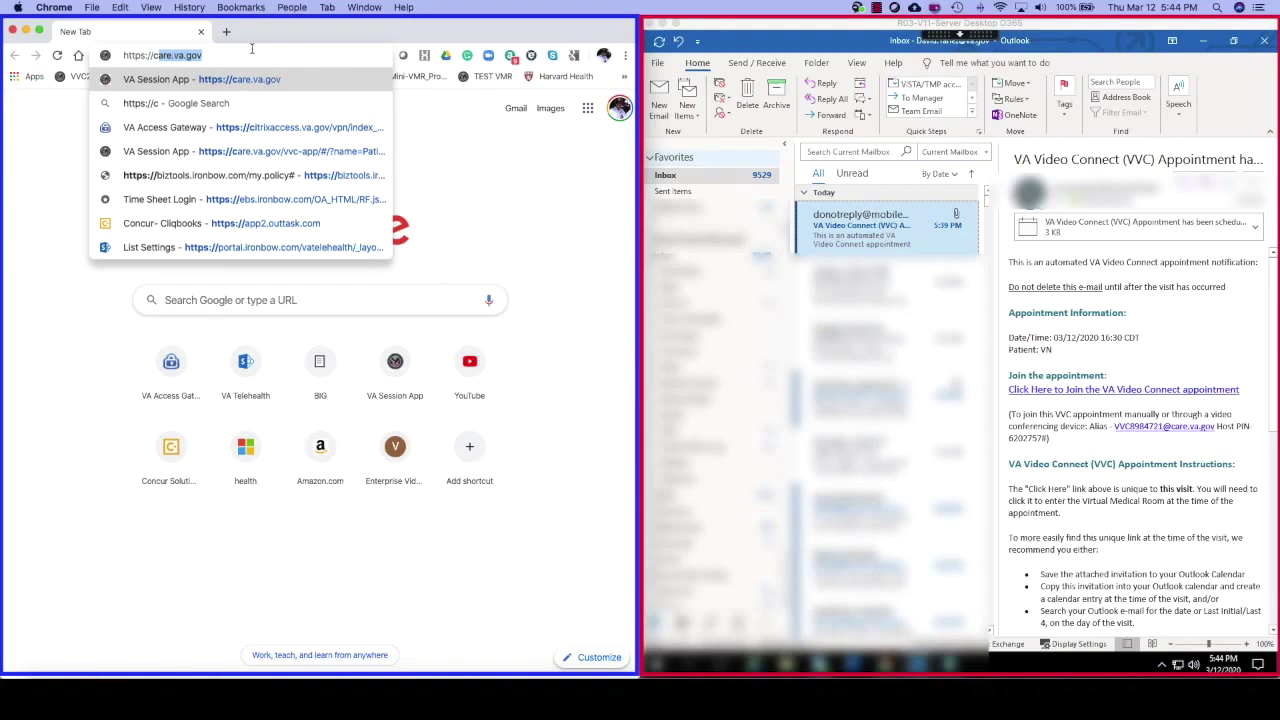
- Go to care.va.gov in Chrome to load the VA Session App
{"action": "type", "text": "are."}
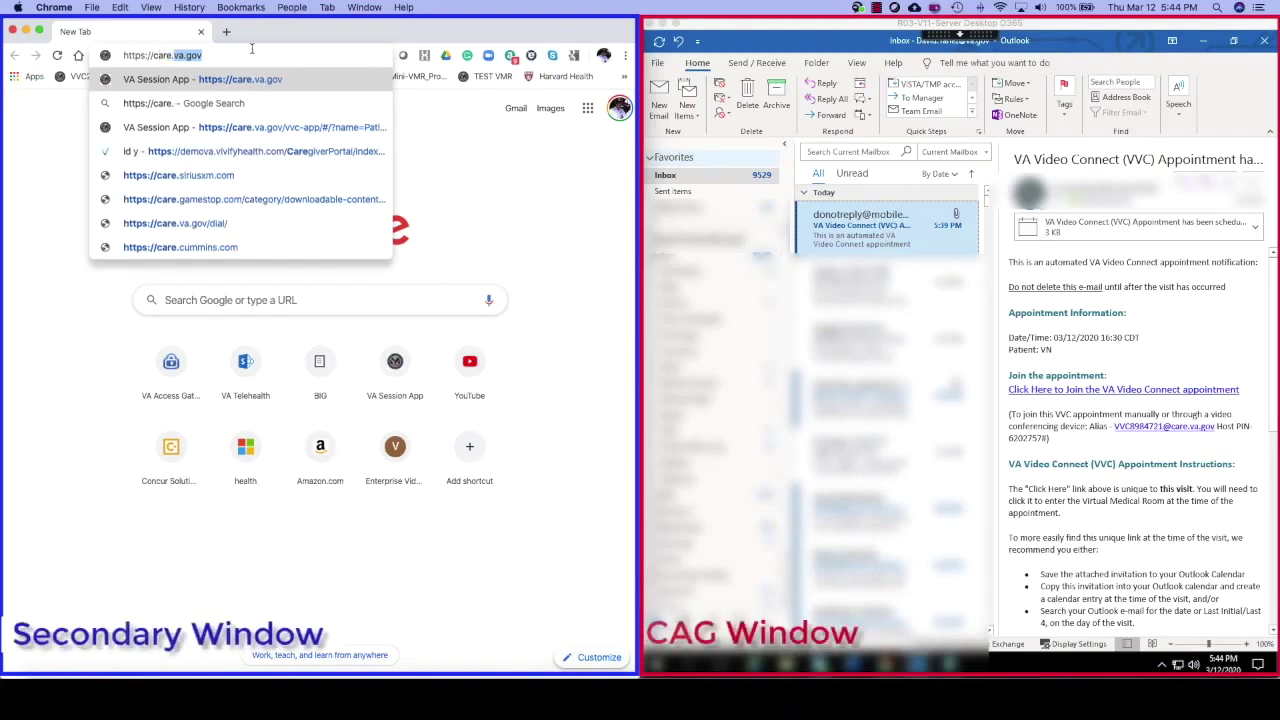
{"action": "type", "text": "va.gov"}
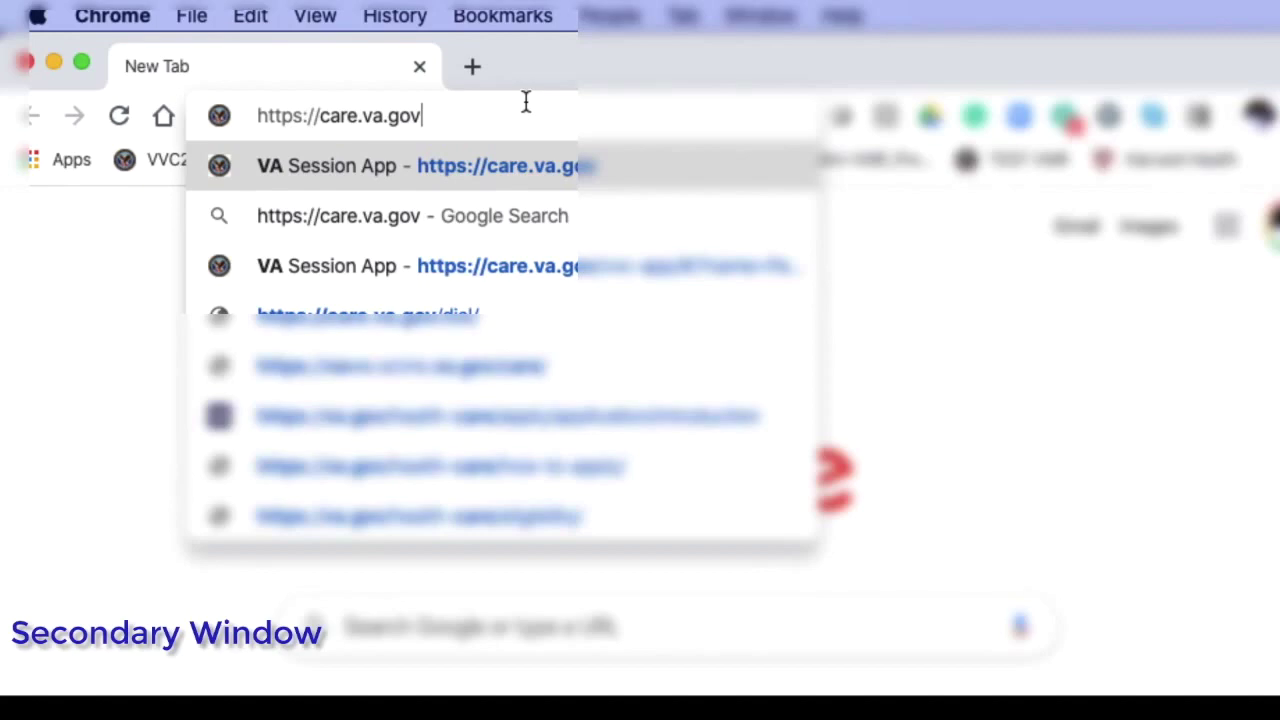
{"action": "left_click", "coordinate": [520, 163]}
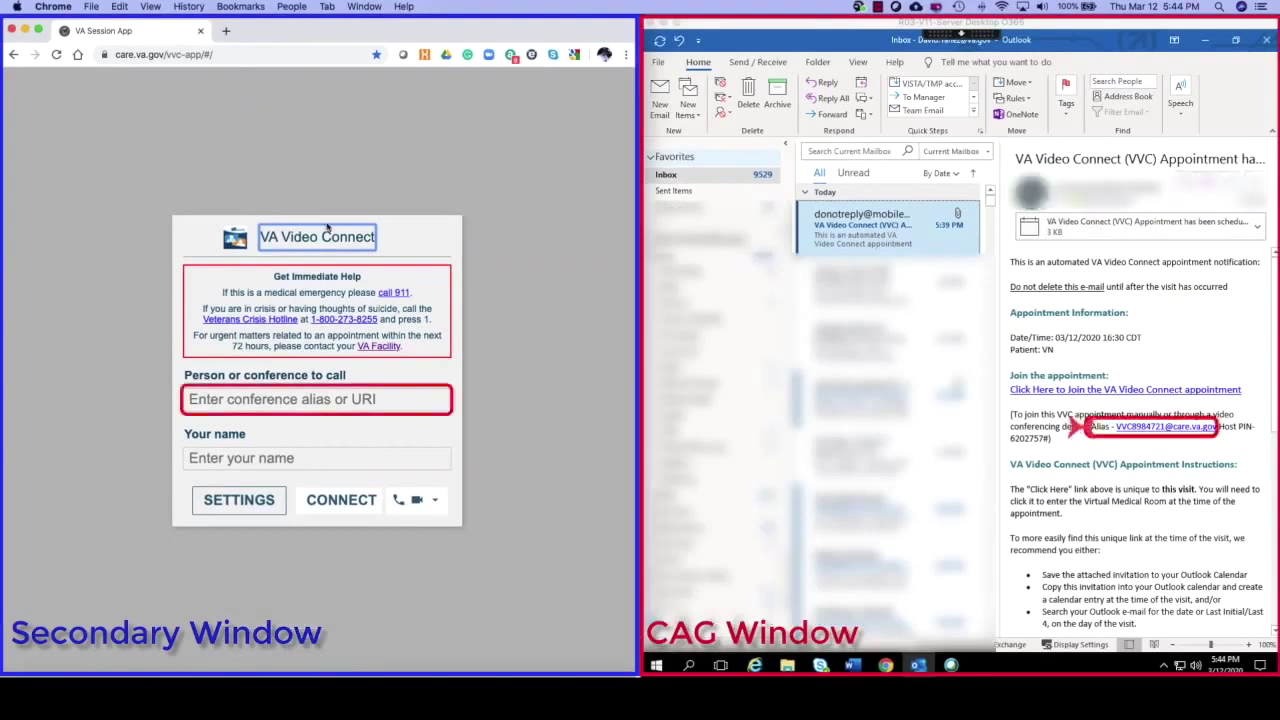
- Enter the invitation's conference alias and the name 'VA Provider', then connect
{"action": "left_click", "coordinate": [226, 399]}
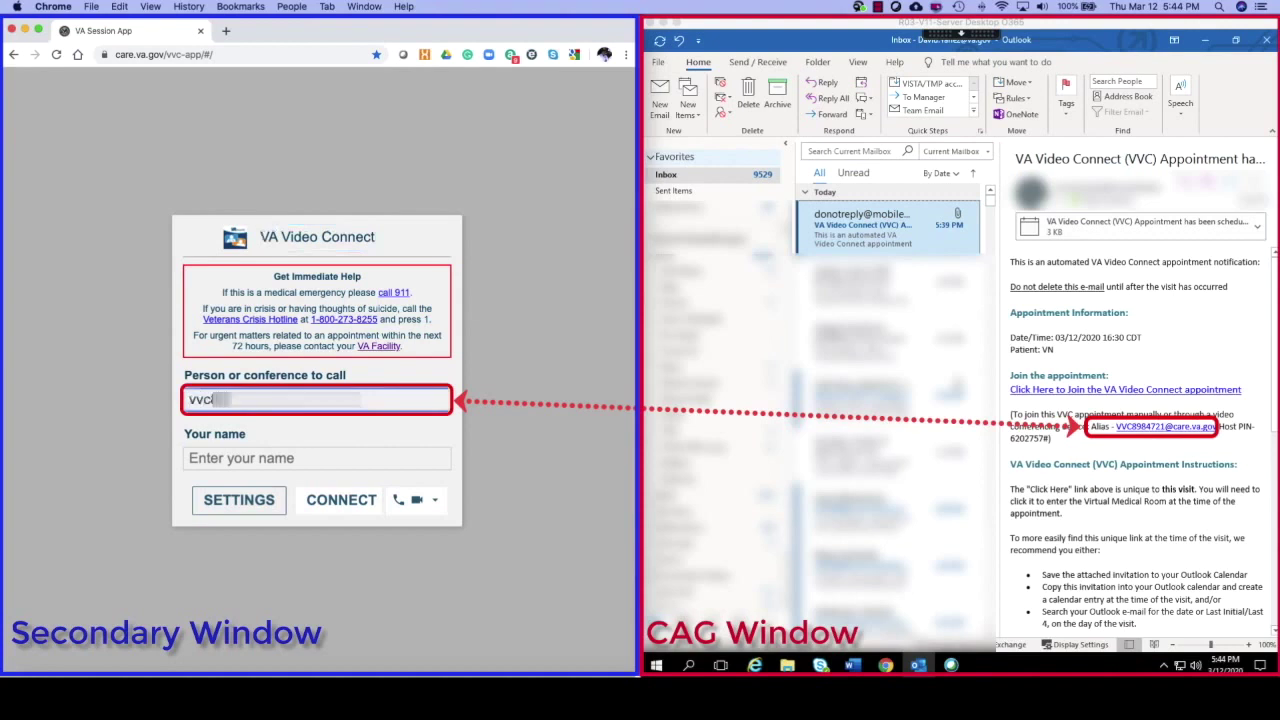
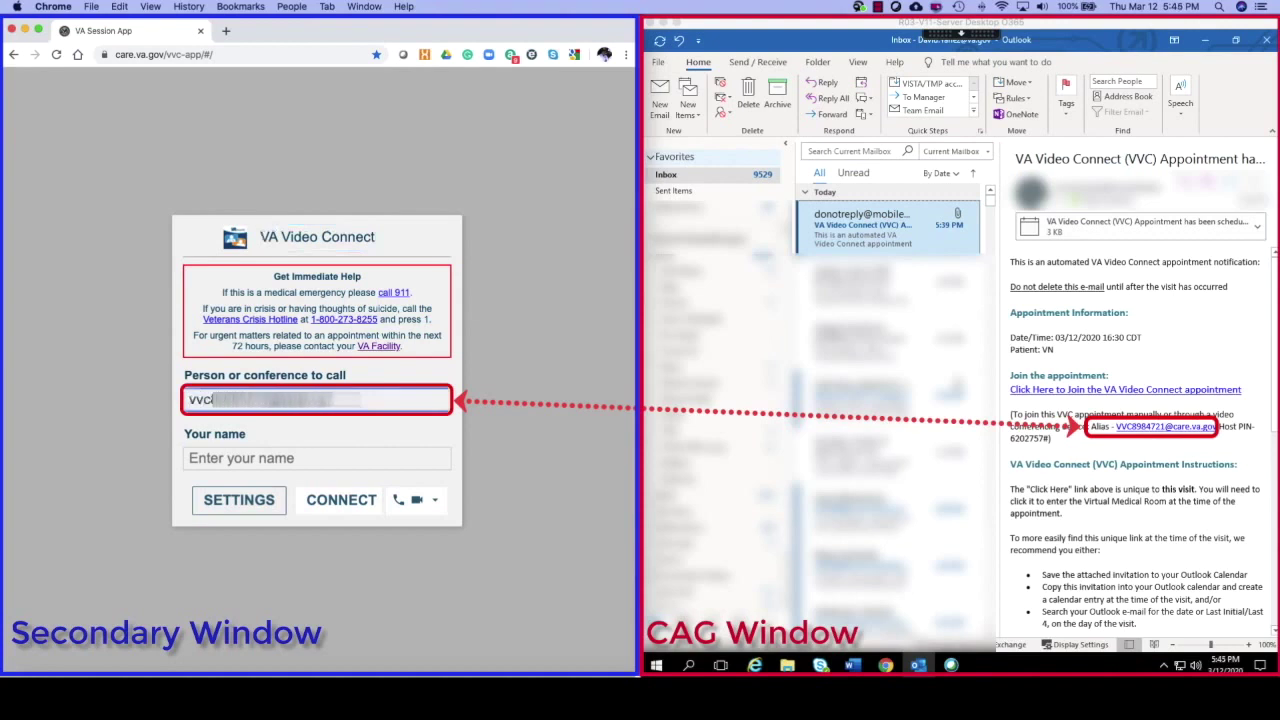
{"action": "left_click", "coordinate": [211, 455]}
{"action": "type", "text": "VA Provider"}
{"action": "left_click", "coordinate": [330, 500]}
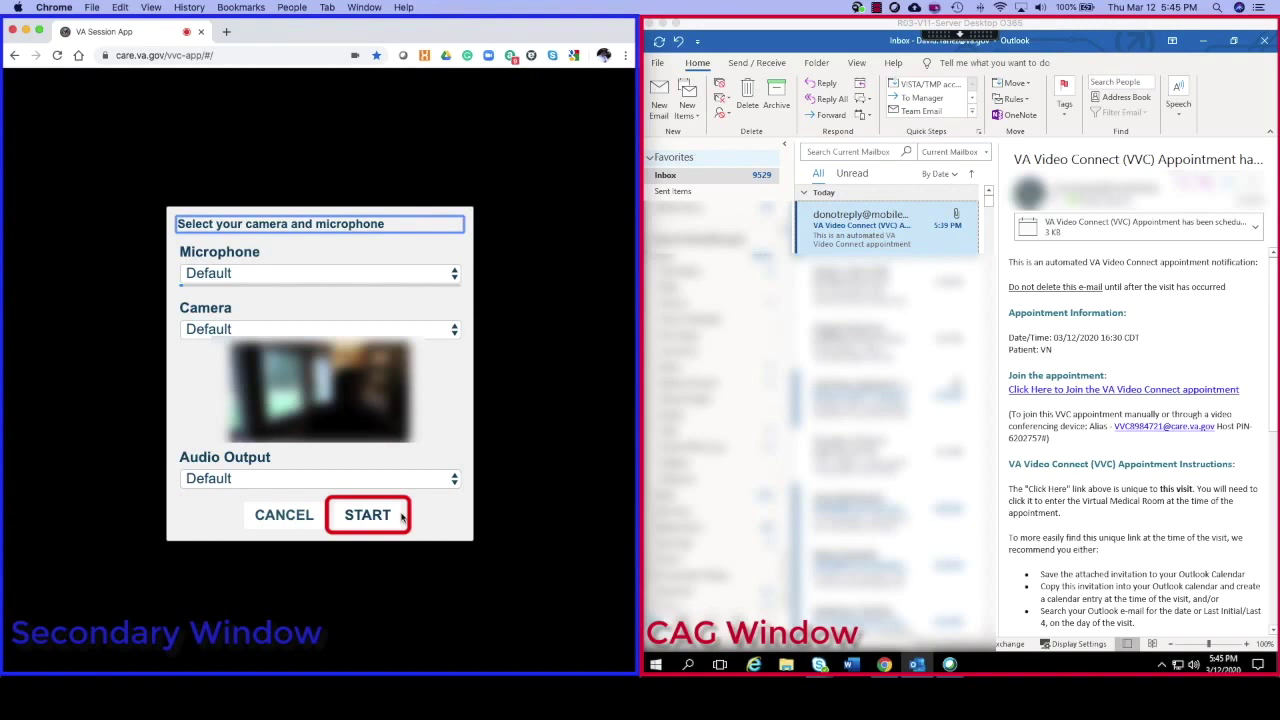
- Accept the default camera and microphone, enter the host PIN, and join the session
{"action": "left_click", "coordinate": [367, 516]}
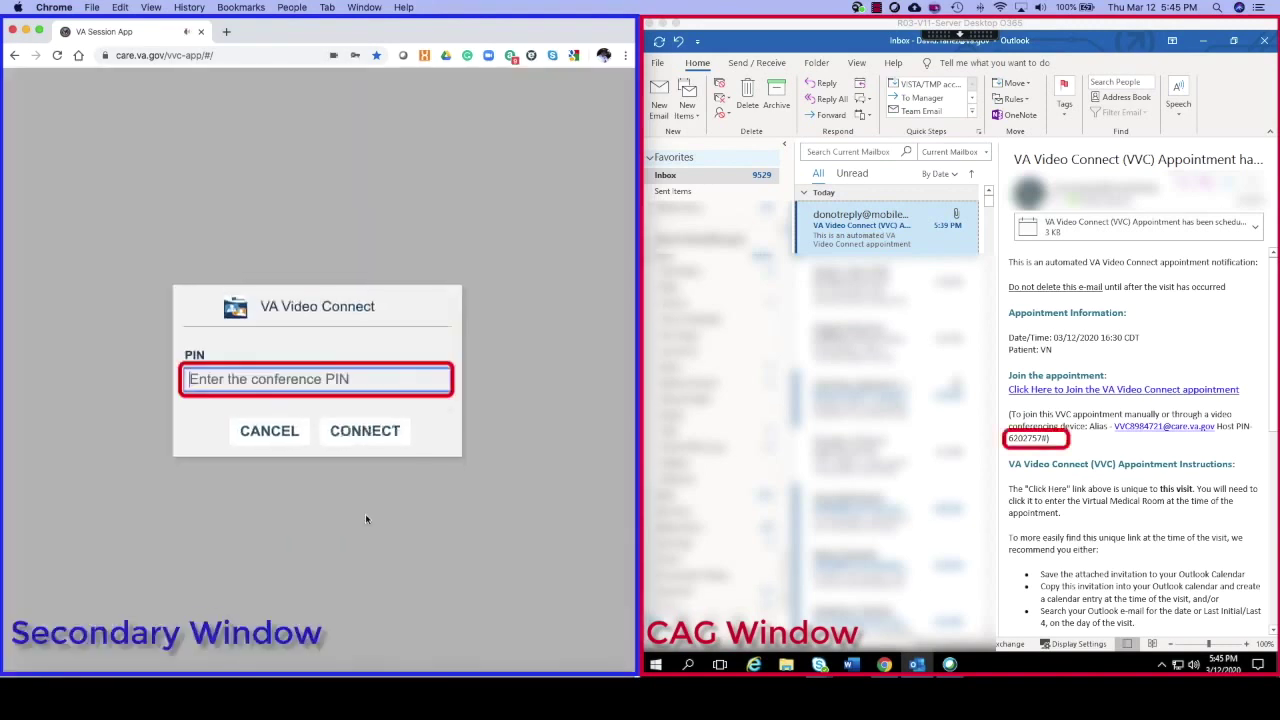
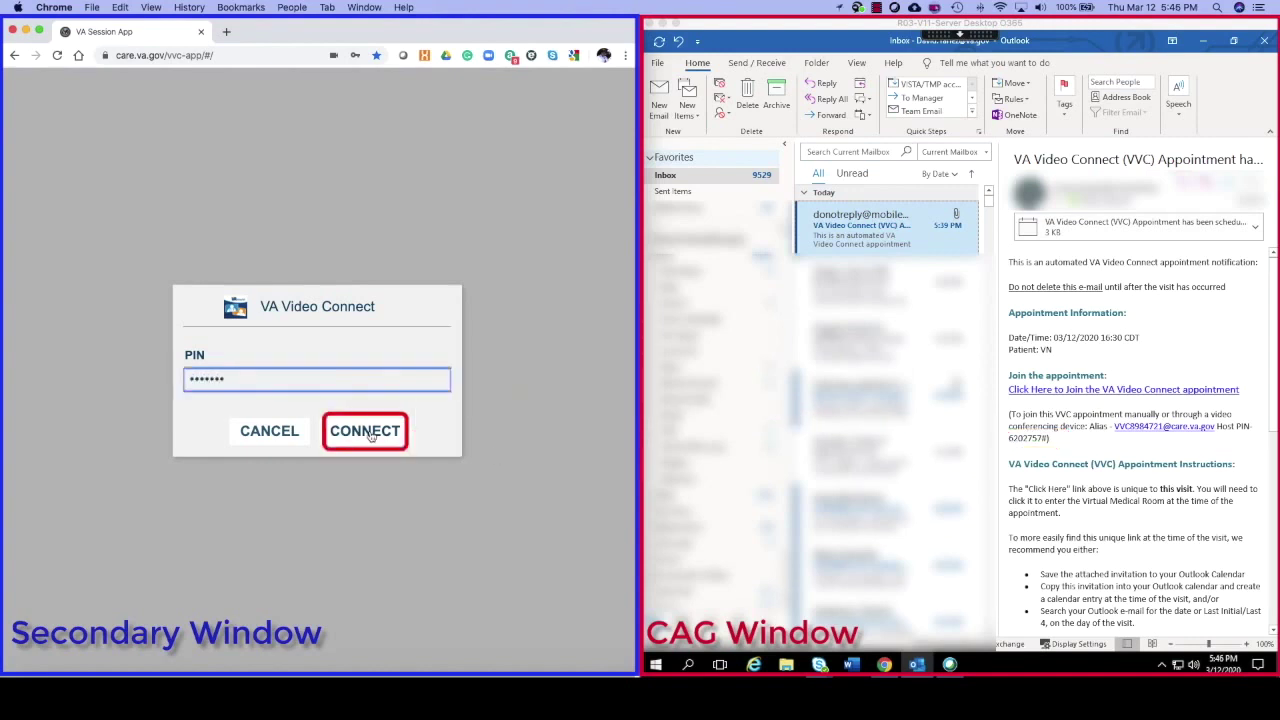
{"action": "left_click", "coordinate": [366, 432]}
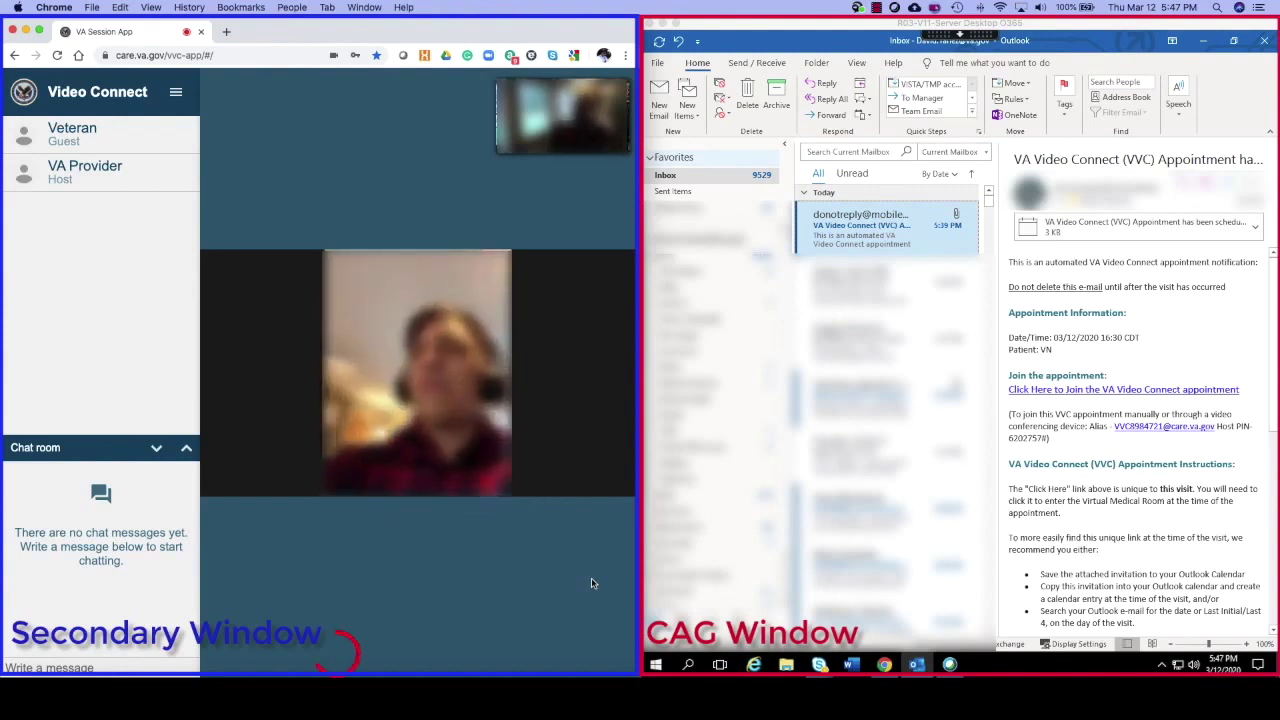
- Hang up the video call and confirm Leave Session
{"action": "mouse_move", "coordinate": [337, 655]}
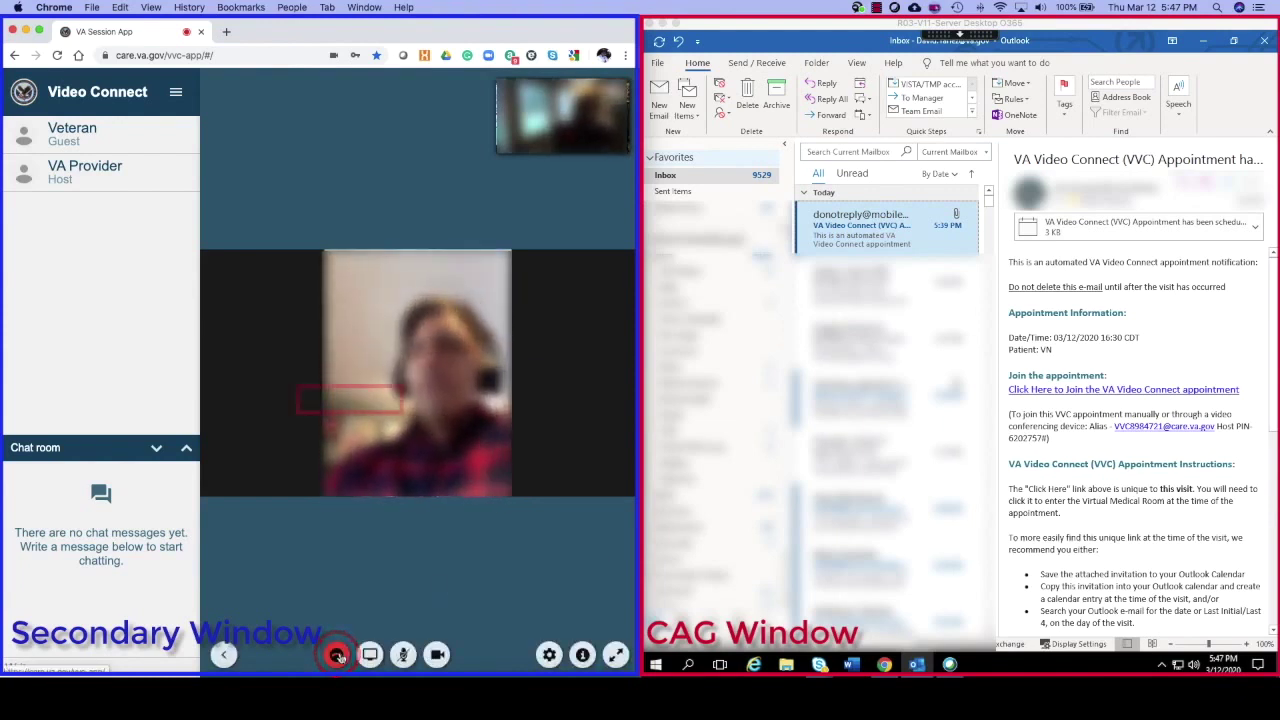
{"action": "left_click", "coordinate": [337, 655]}
{"action": "left_click", "coordinate": [366, 400]}
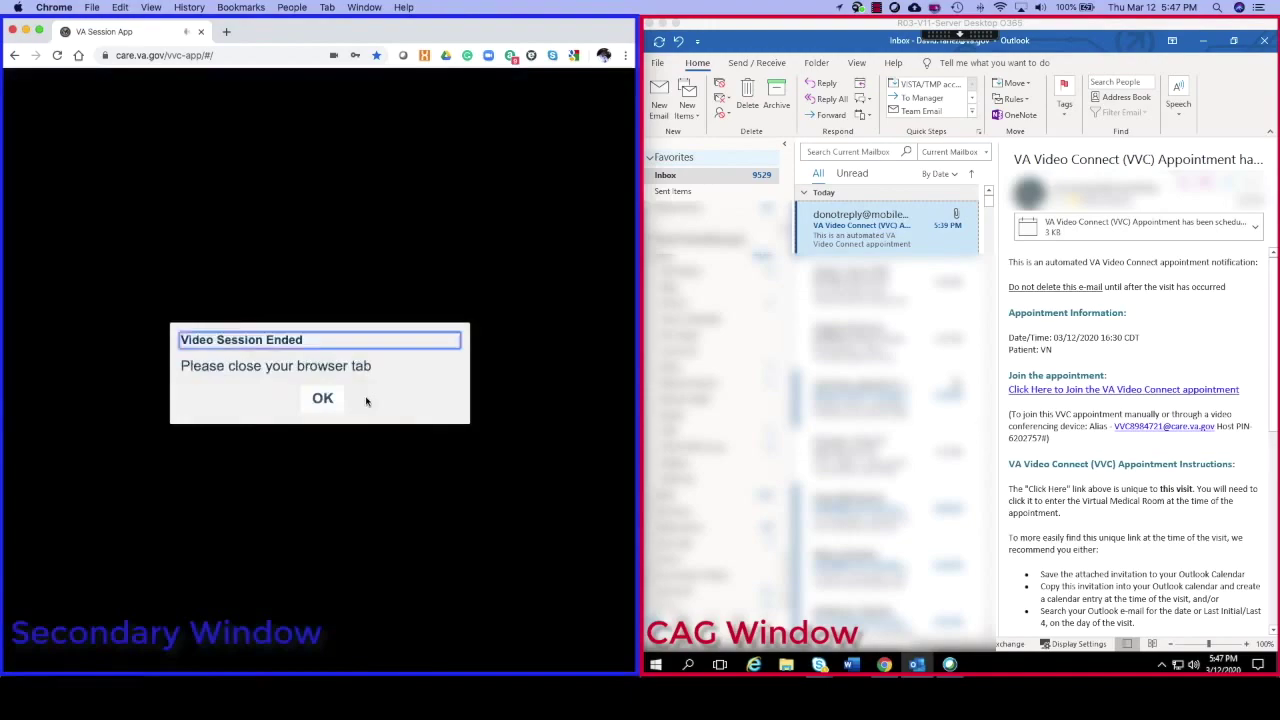